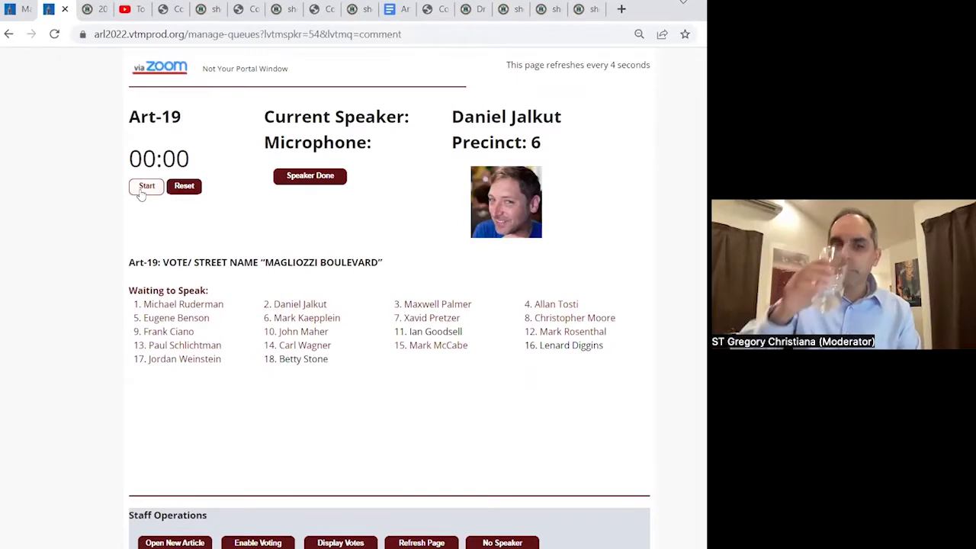
Step: Run the speaking timer for the current Article 19 speaker and for the second person in the waiting queue, marking each as done
left_click(143, 187)
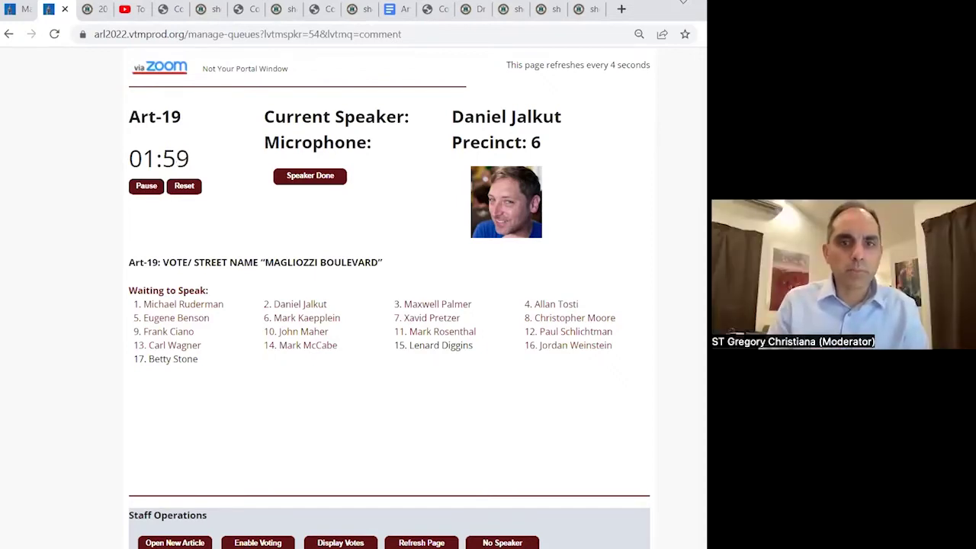
left_click(330, 177)
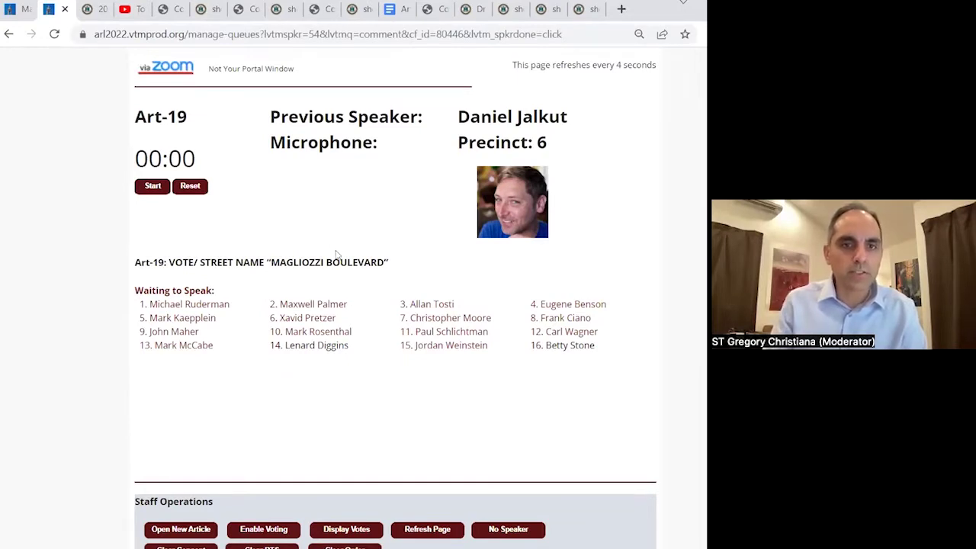
left_click(321, 304)
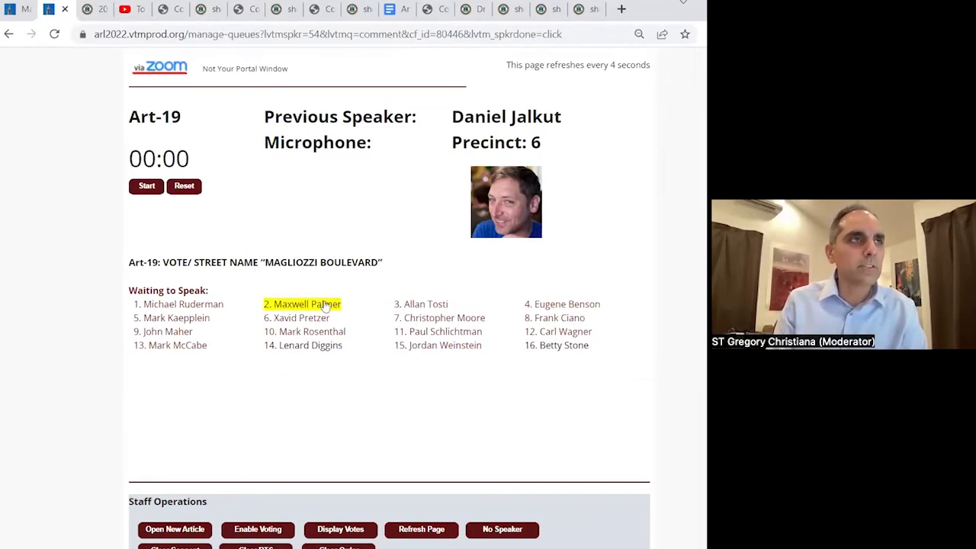
left_click(145, 190)
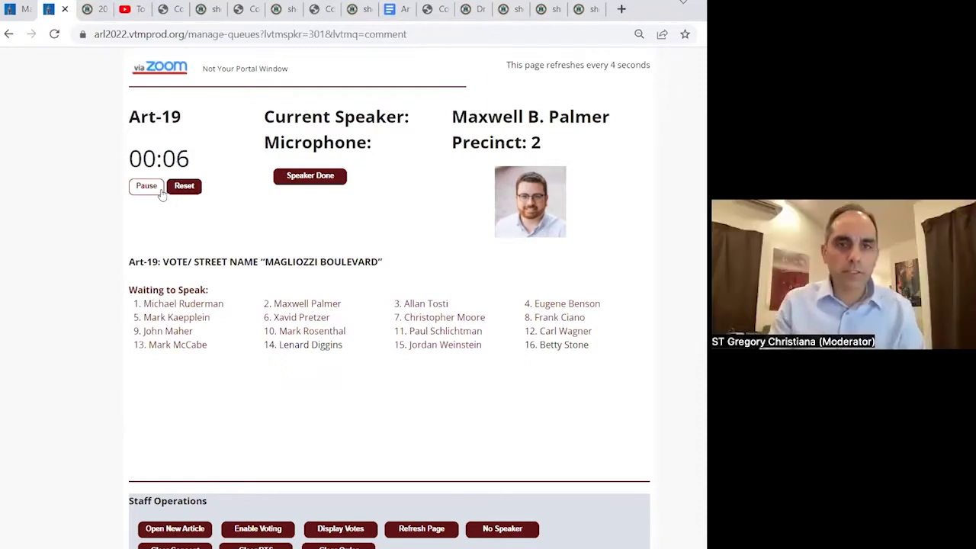
left_click(309, 177)
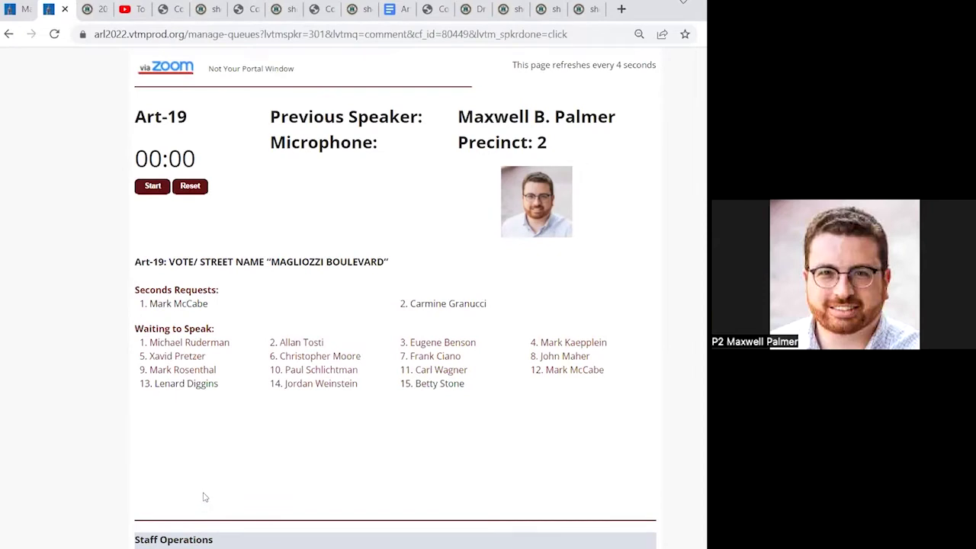
Step: Set the open article to "Terminate-Debate Not Debatable :Two Thirds" for the Article 19 debate
scroll(204, 497, "down", 1)
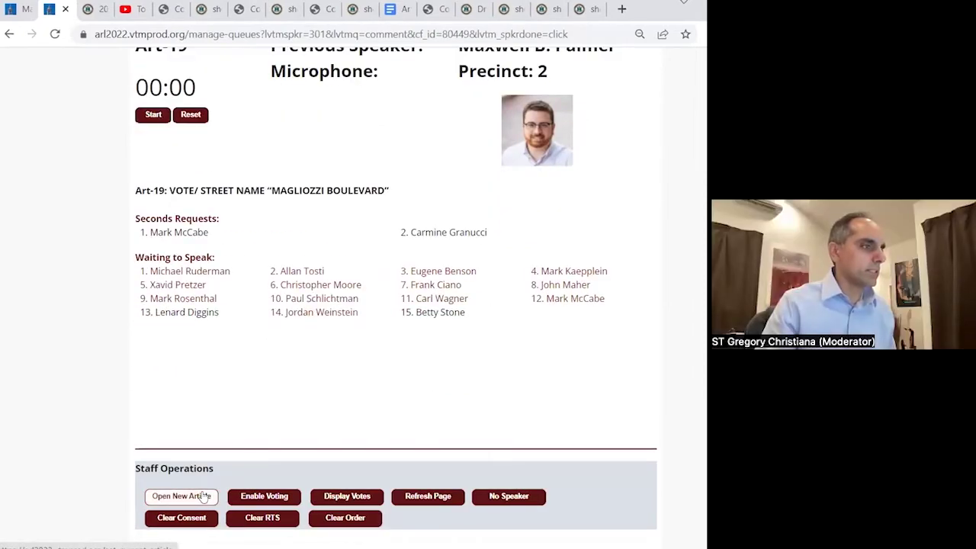
left_click(203, 497)
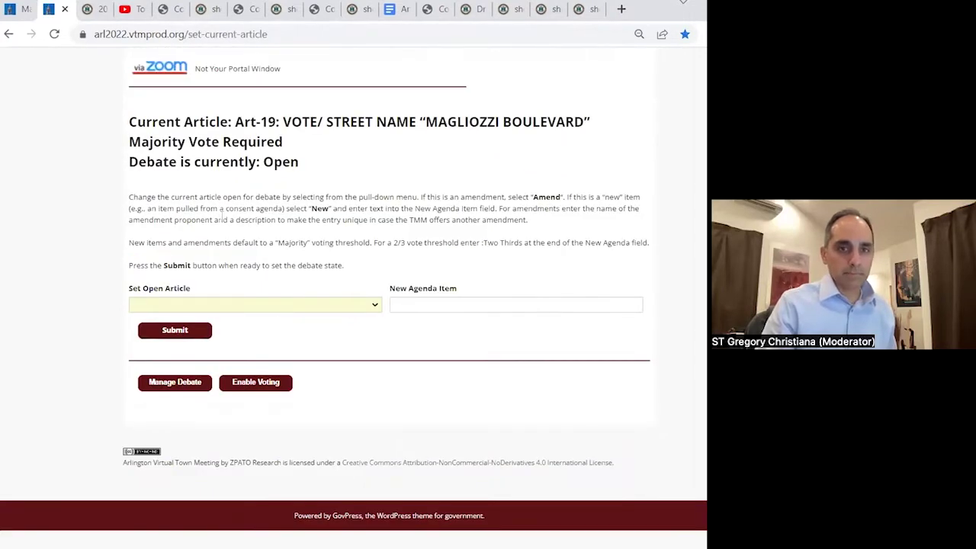
left_click(235, 305)
scroll(217, 221, "down", 1)
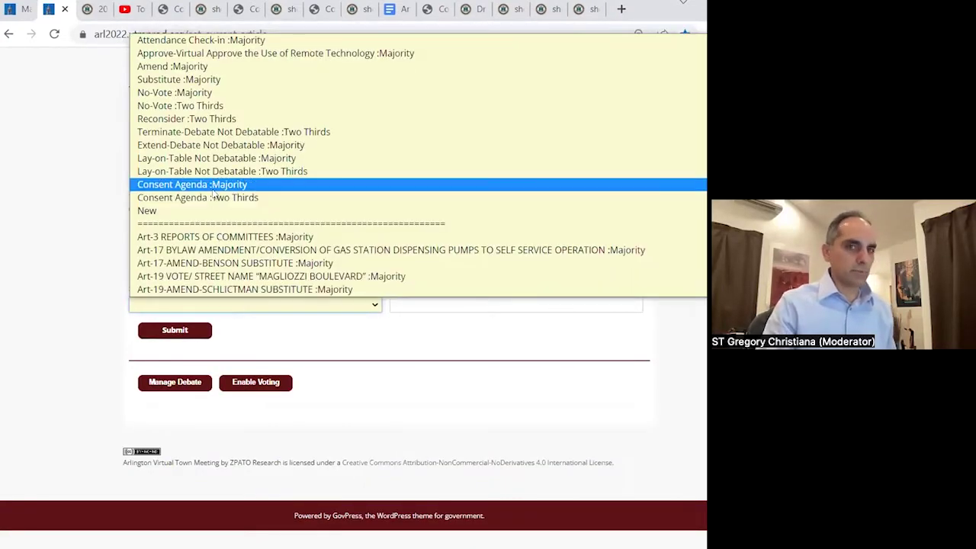
left_click(206, 132)
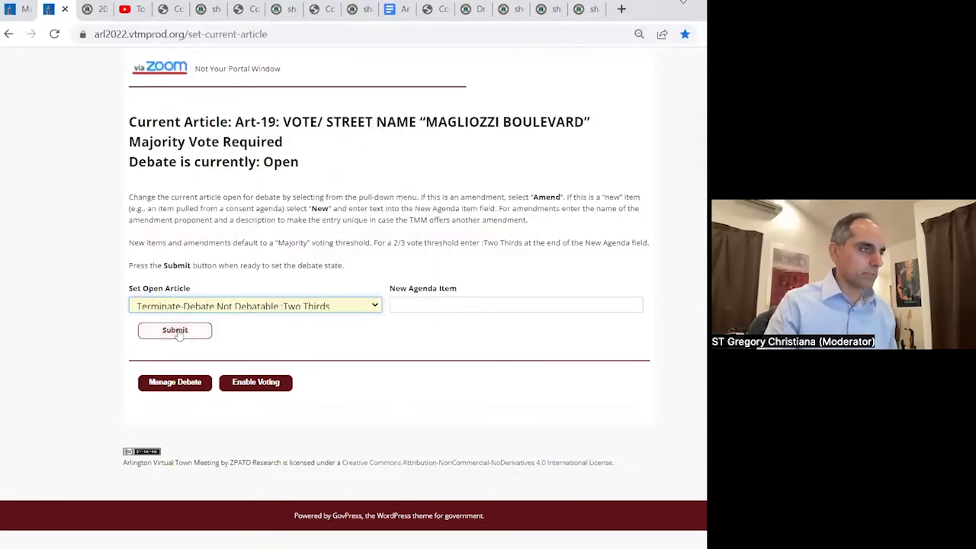
left_click(176, 331)
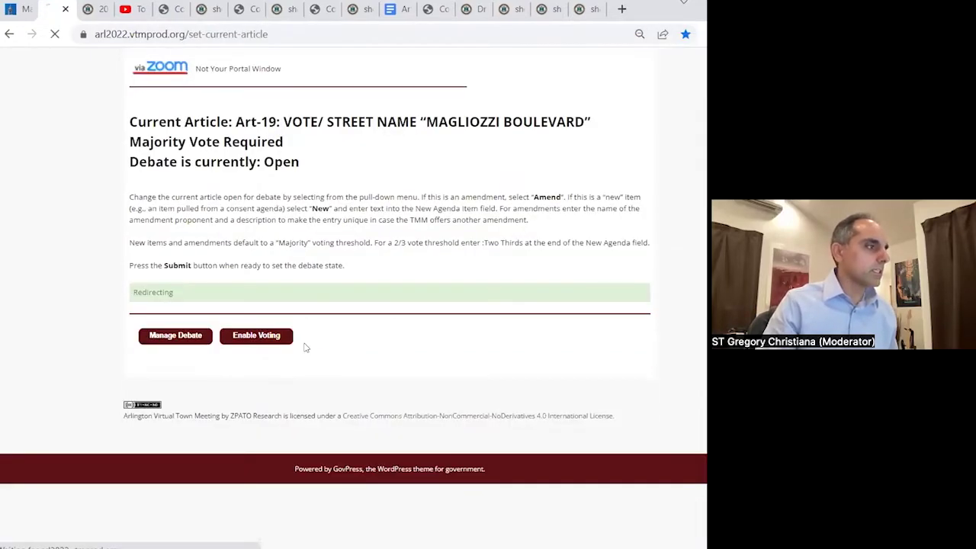
Step: Open voting on the Article 19 Terminate-Debate motion and close it once members have voted
left_click(268, 382)
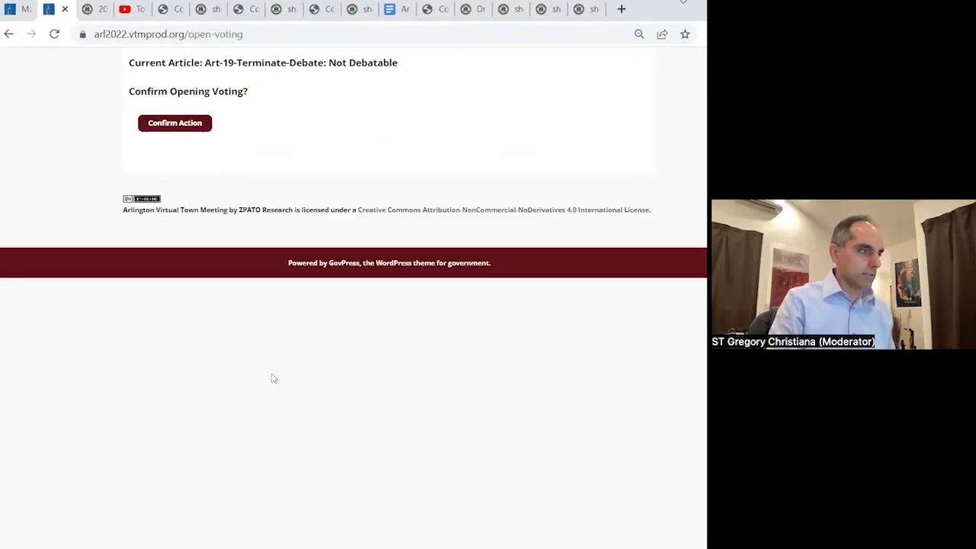
left_click(180, 128)
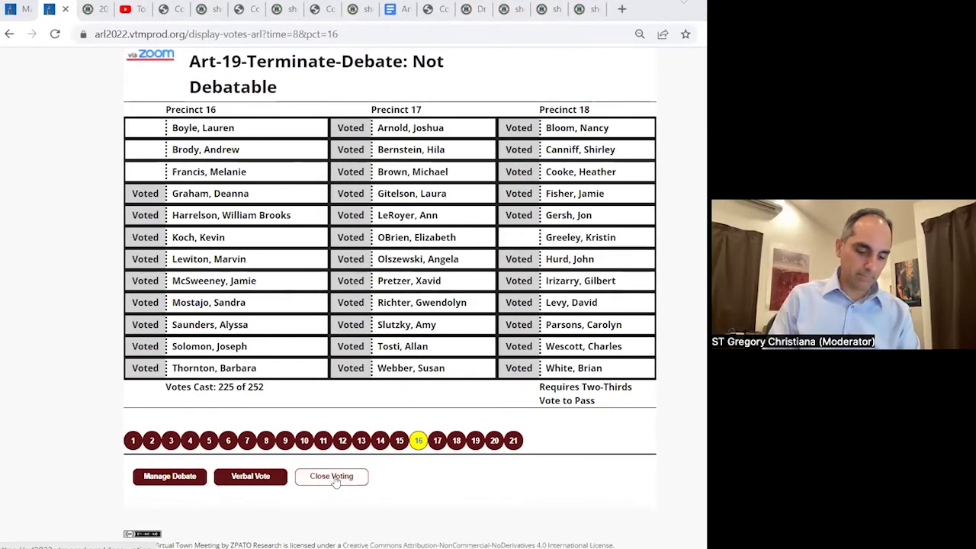
left_click(334, 478)
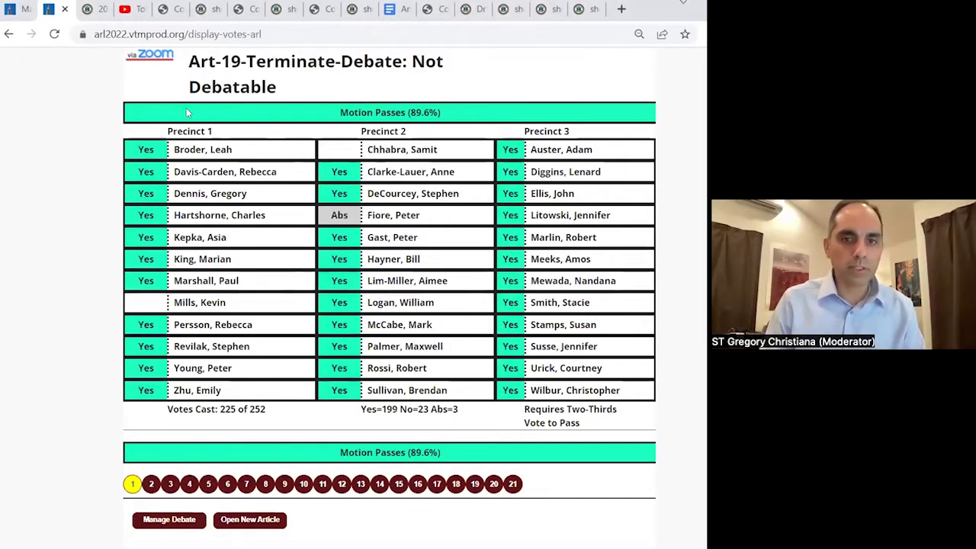
Step: Make the Article 19 substitute amendment, majority vote, the open article and confirm opening its voting
left_click(252, 520)
left_click(287, 312)
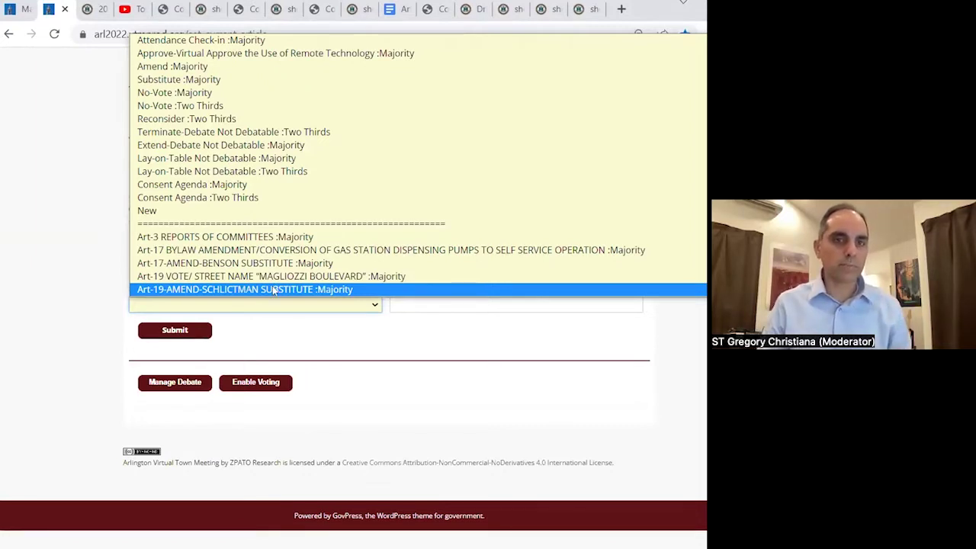
left_click(174, 330)
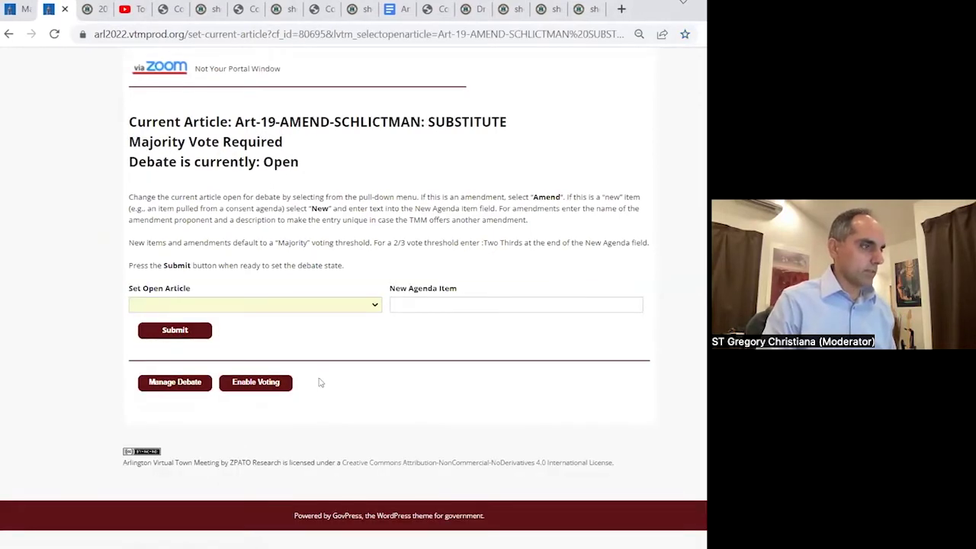
left_click(249, 384)
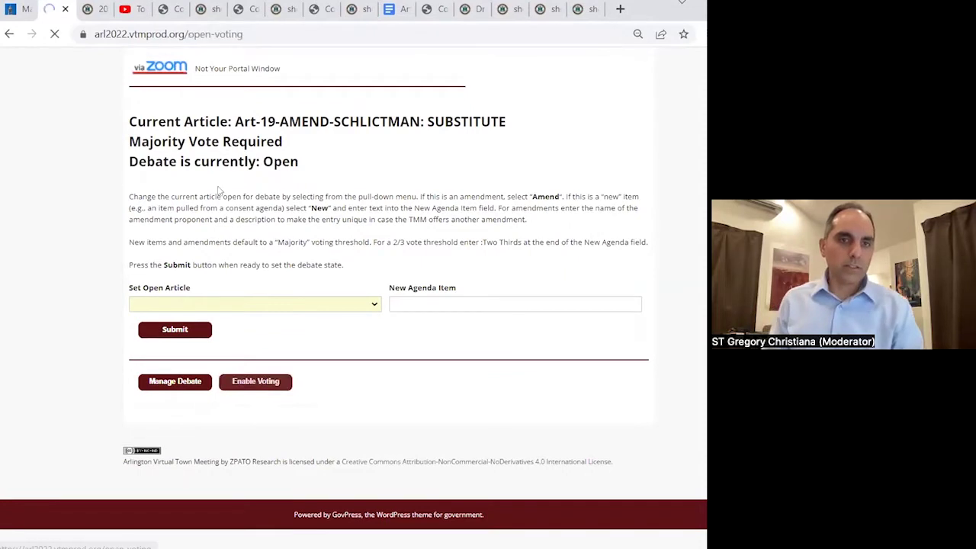
left_click(191, 125)
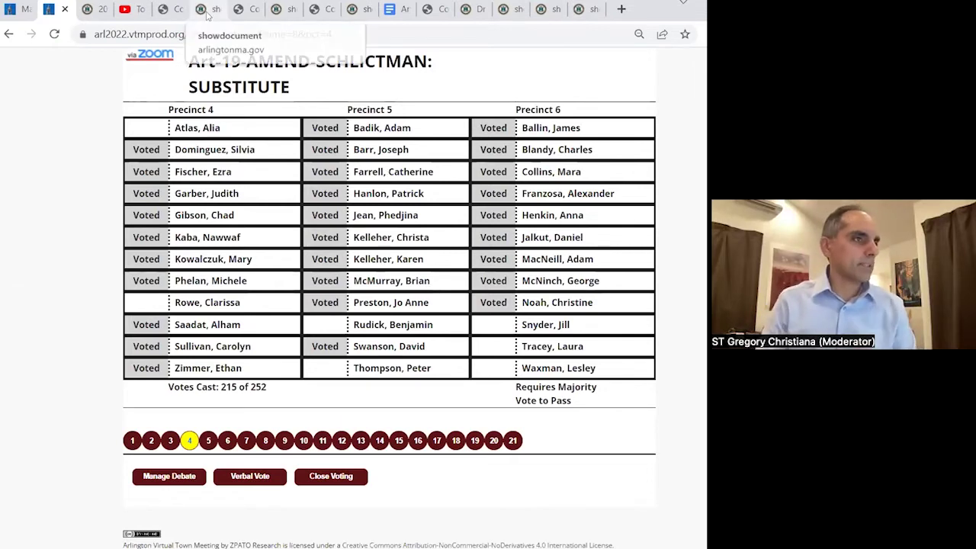
Step: Show the Article 19 substitute motion document with the full width of its text in view
left_click(206, 15)
left_click(244, 10)
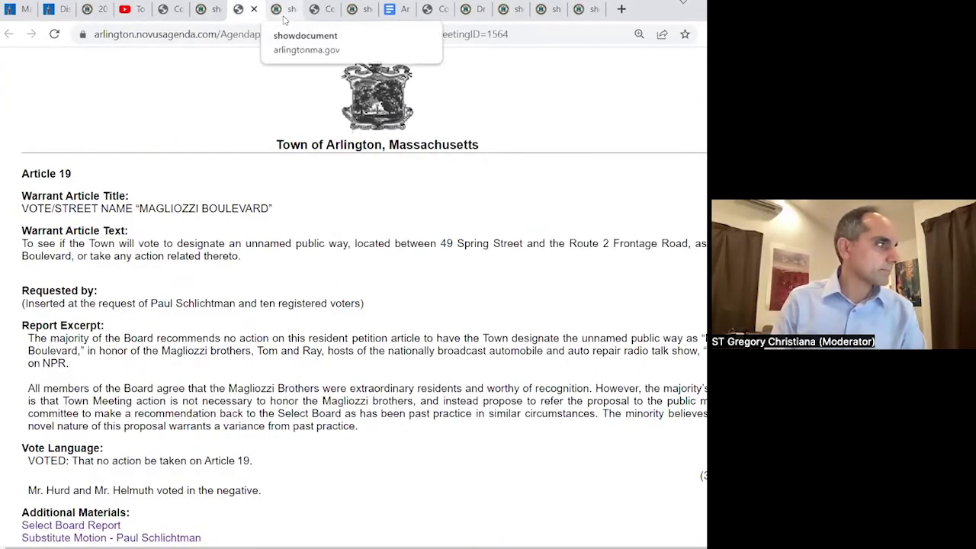
left_click(284, 15)
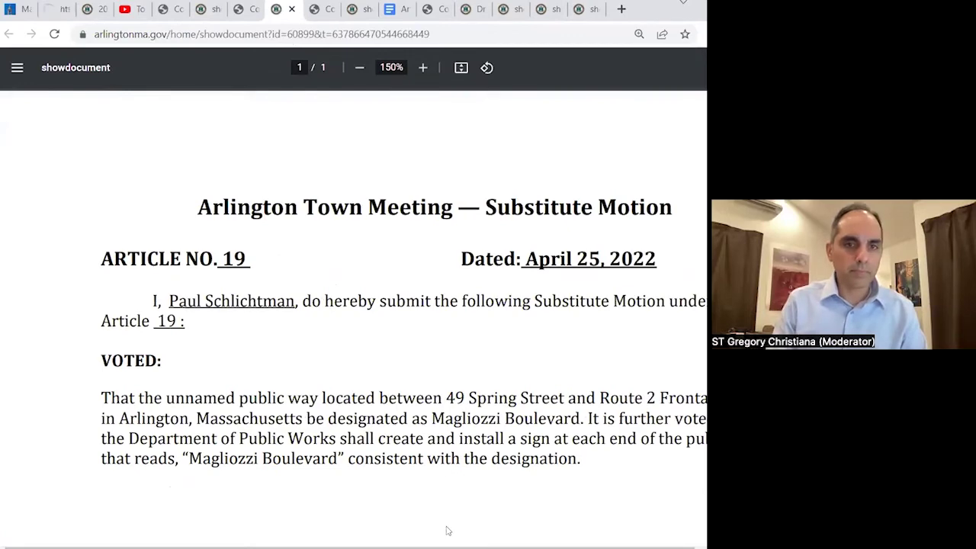
scroll(448, 531, "right", 3)
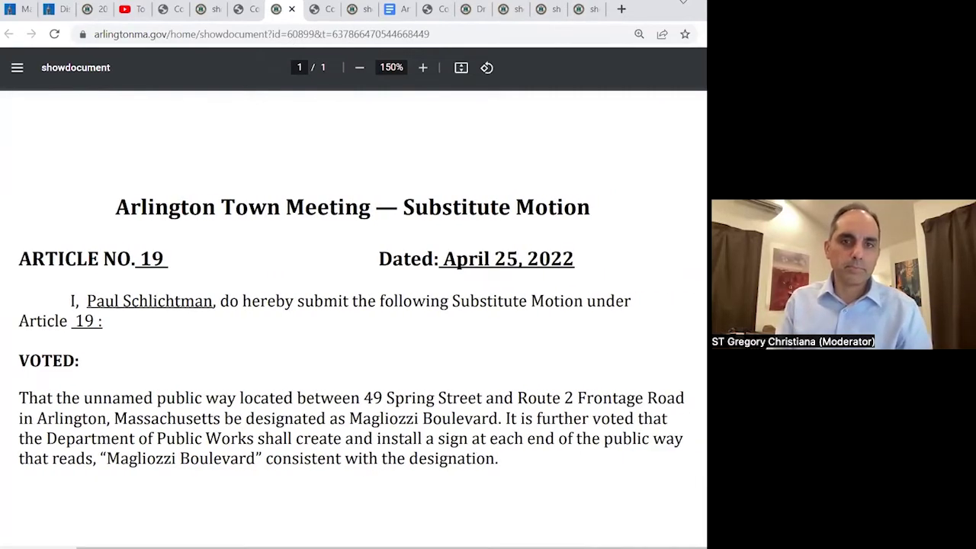
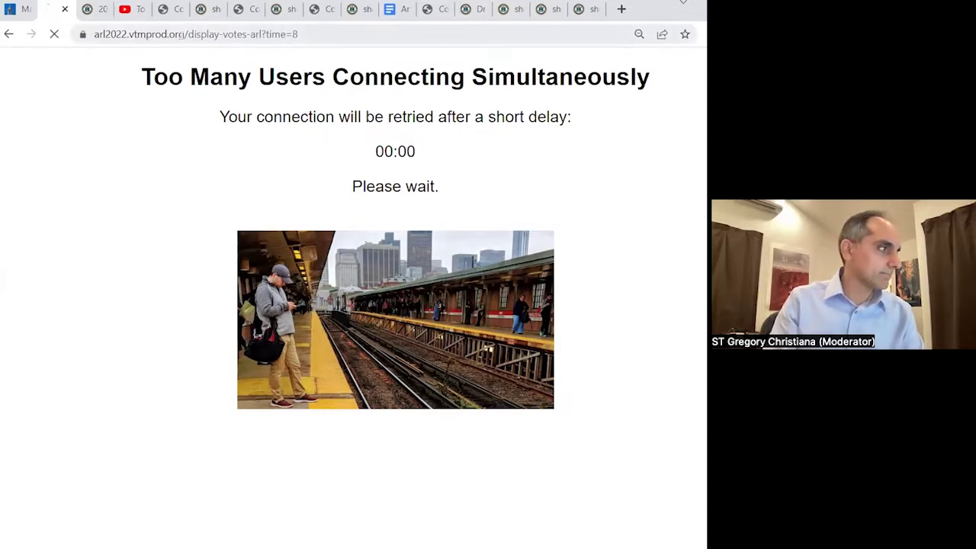
Step: Close the voting on the main Article 19 street name motion
left_click(181, 34)
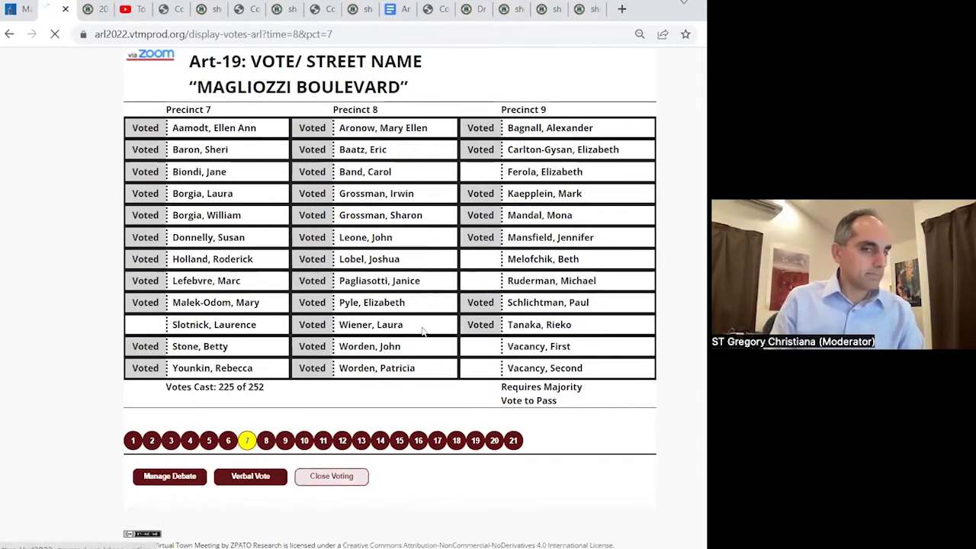
left_click(179, 109)
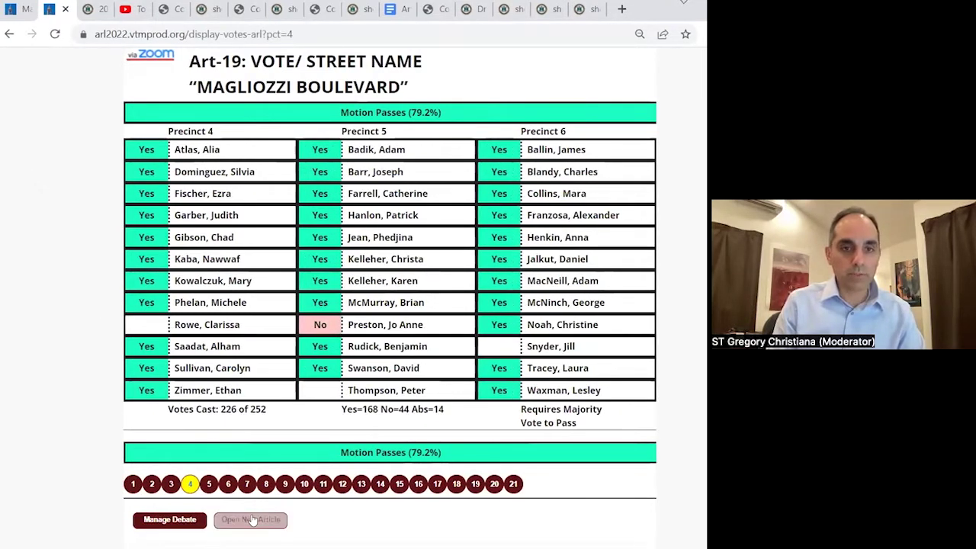
Step: Set the open article to "Art-20 VOTE/CODE ENFORCEMENT :Majority"
left_click(263, 519)
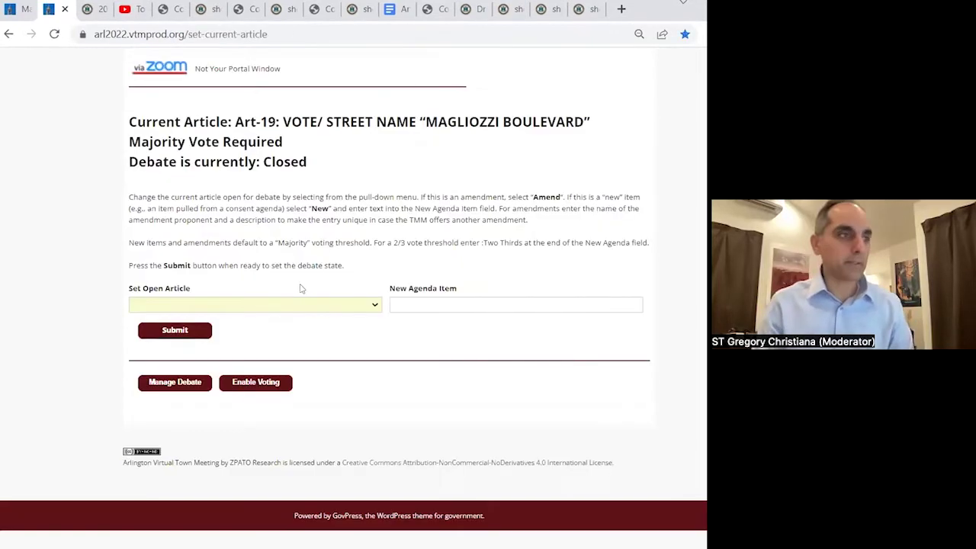
left_click(296, 305)
scroll(279, 254, "down", 1)
scroll(278, 254, "down", 3)
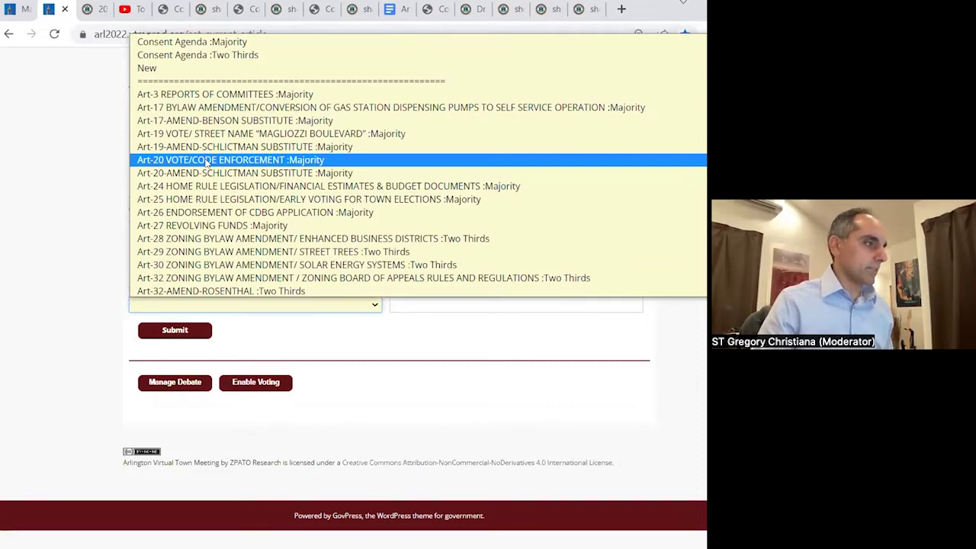
left_click(191, 328)
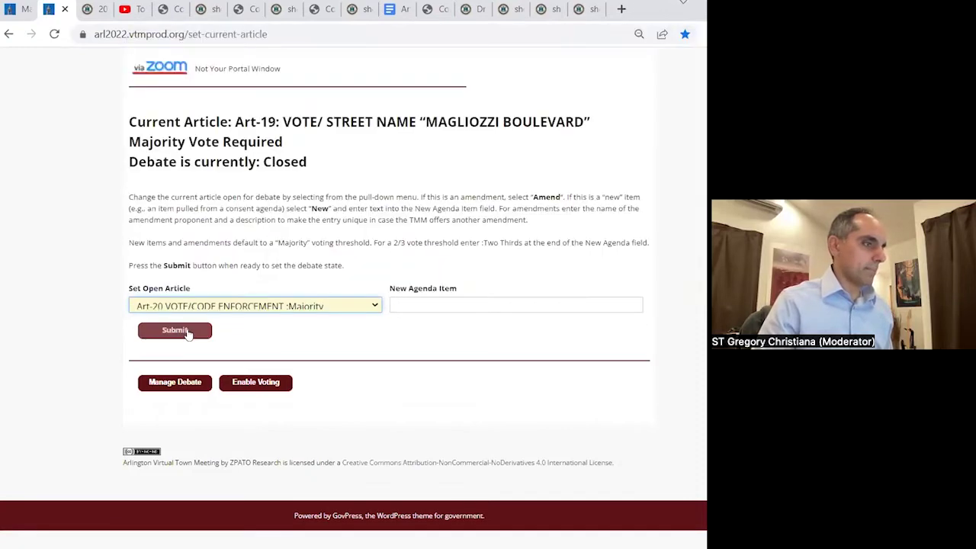
left_click(187, 332)
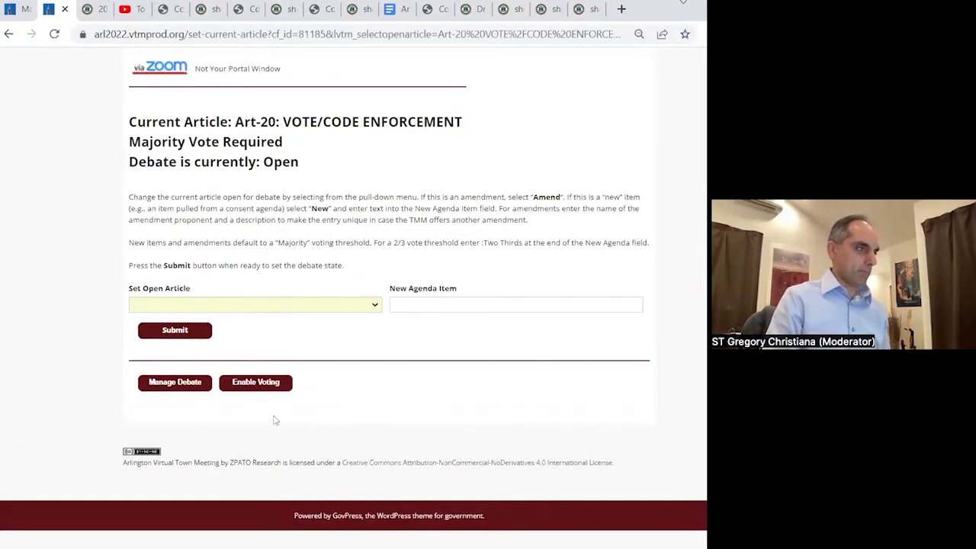
Step: Set the Article 20 debate queue to no speaker and start the speaking timer
left_click(177, 385)
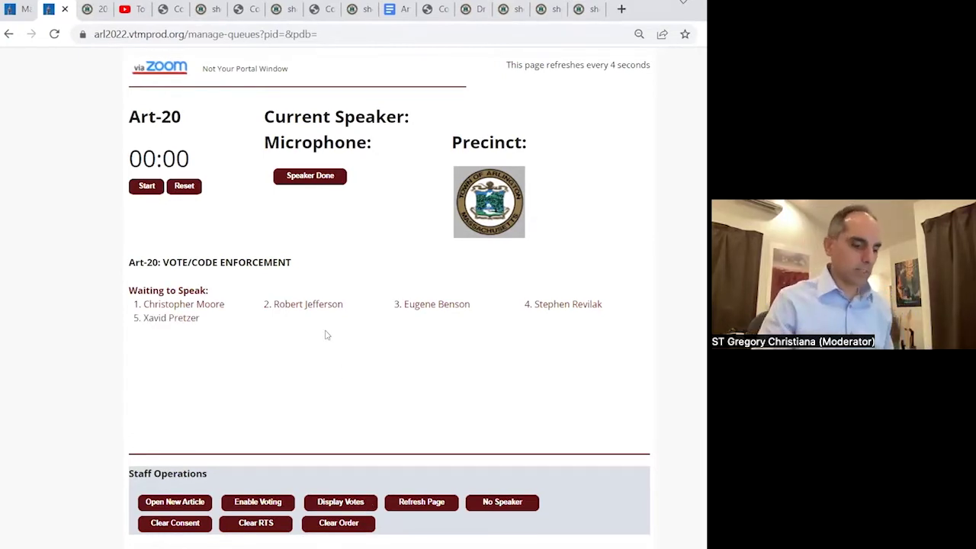
left_click(485, 499)
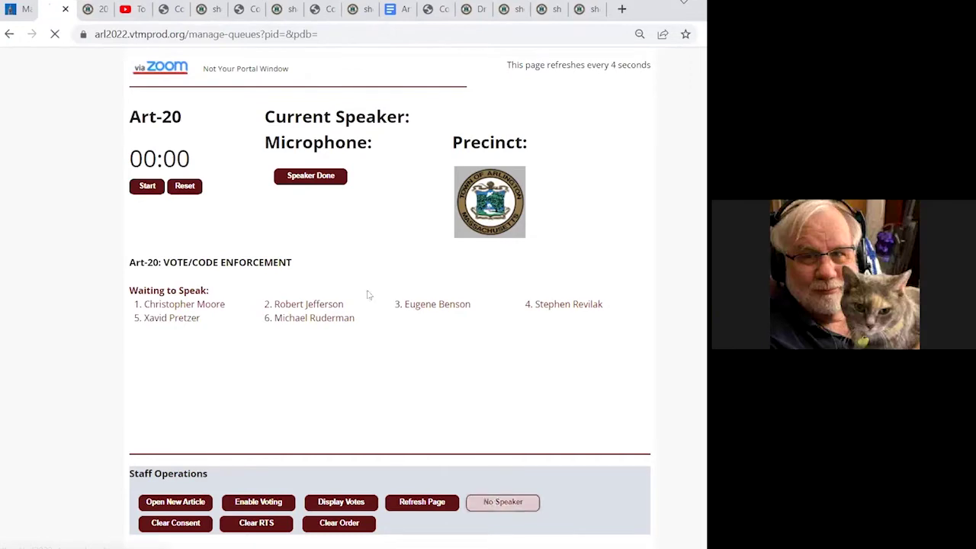
left_click(148, 187)
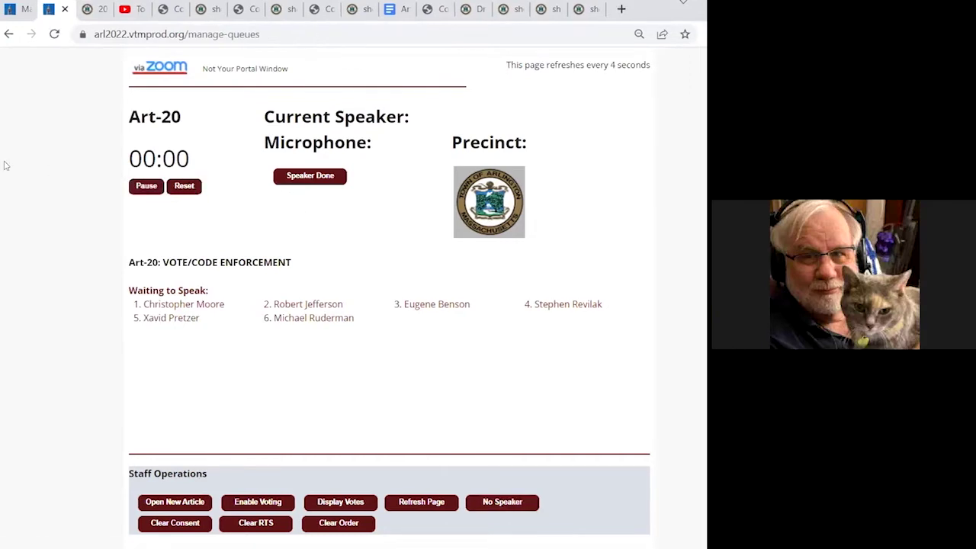
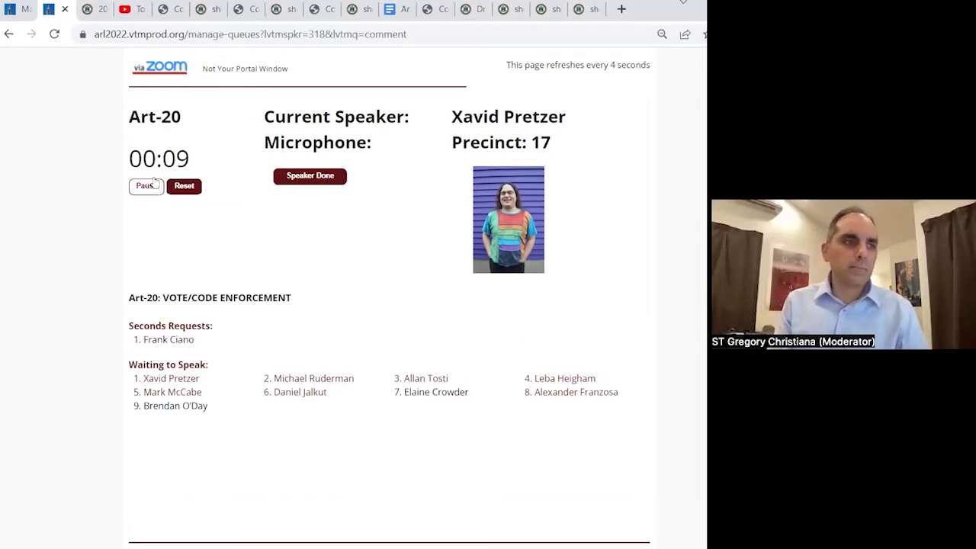
Step: Mark the current Article 20 speaker as done and set the open article to "Terminate-Debate Not Debatable :Two Thirds"
left_click(311, 175)
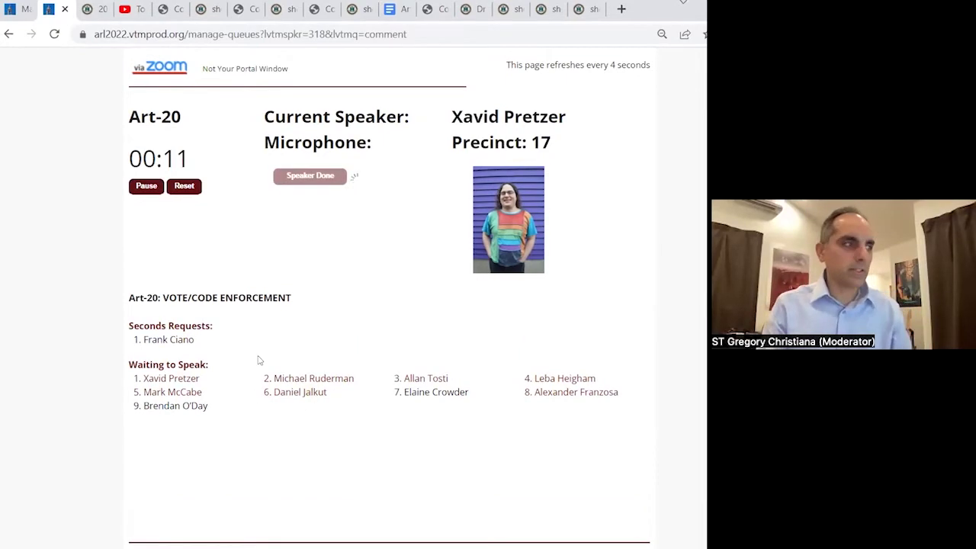
scroll(260, 343, "down", 2)
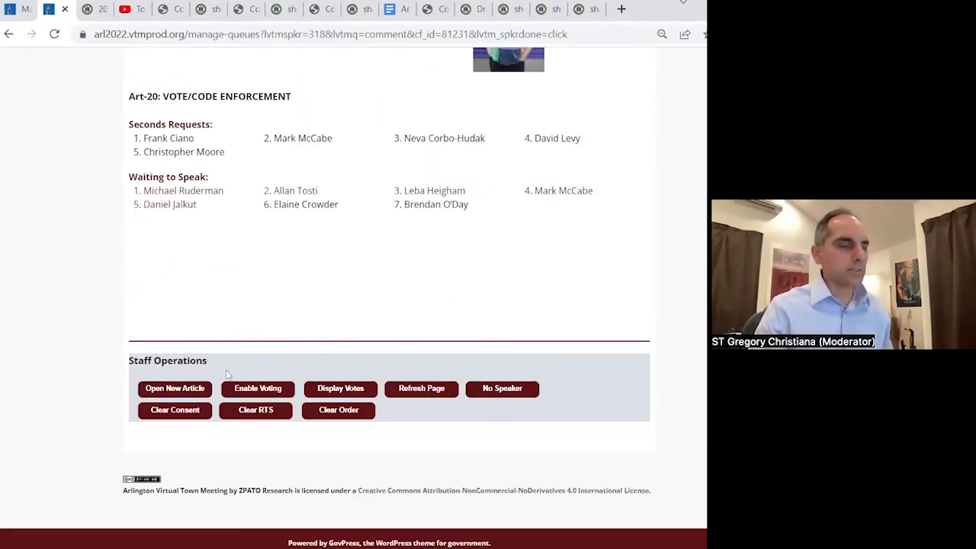
left_click(192, 389)
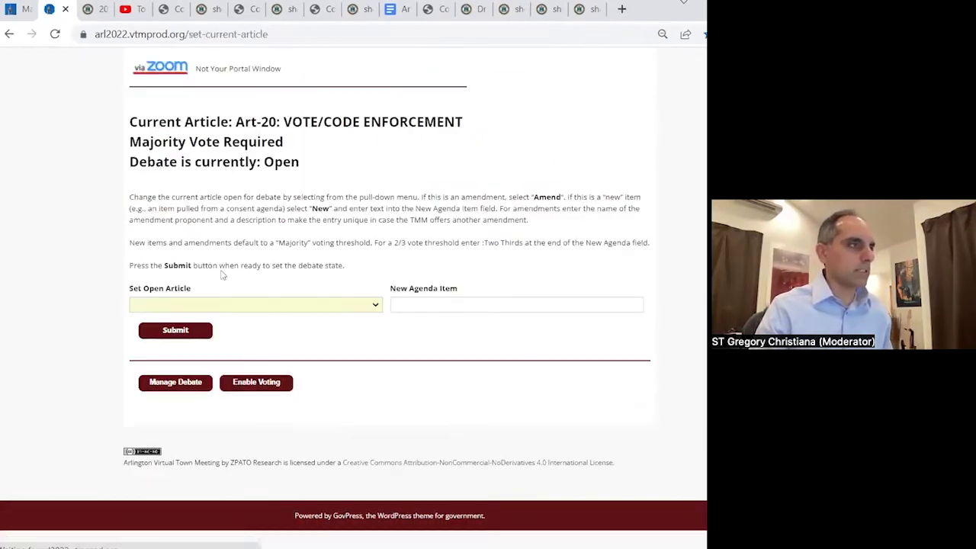
left_click(206, 304)
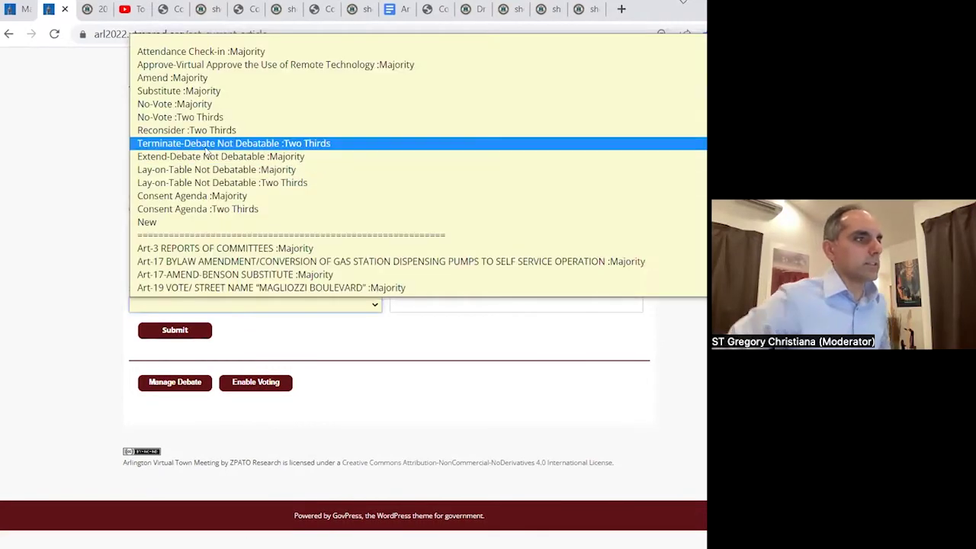
left_click(207, 145)
left_click(182, 331)
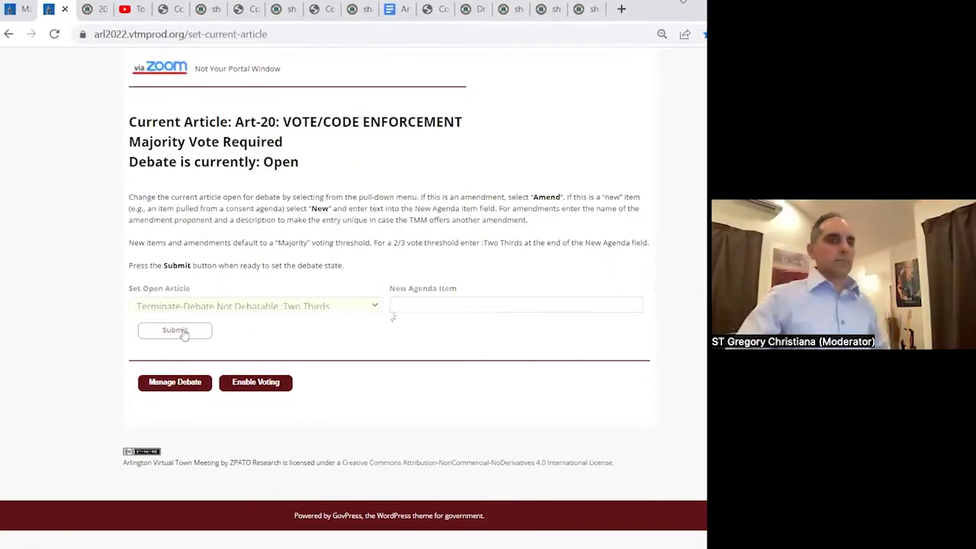
Step: Open voting on the Article 20 motion to terminate debate, let members vote, and close the voting
left_click(276, 382)
left_click(187, 128)
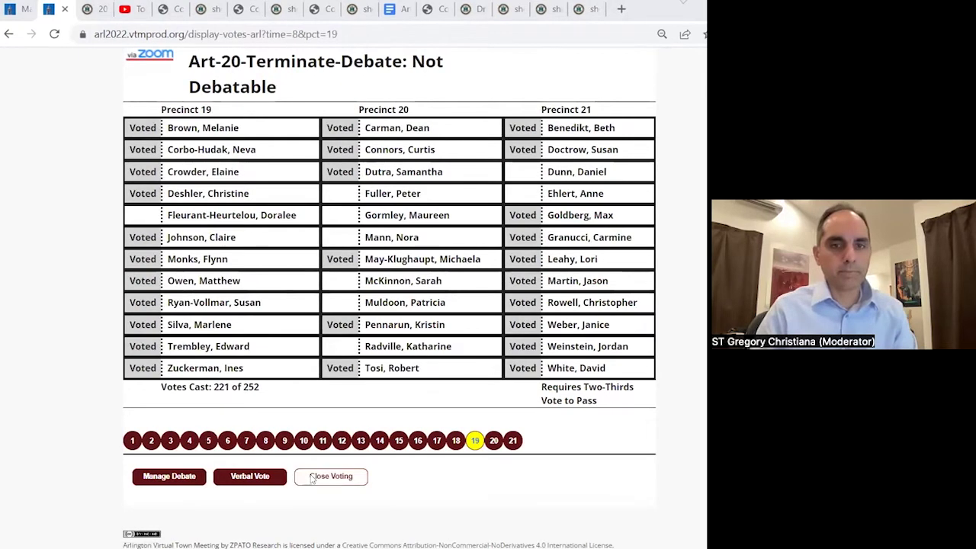
left_click(311, 478)
left_click(179, 107)
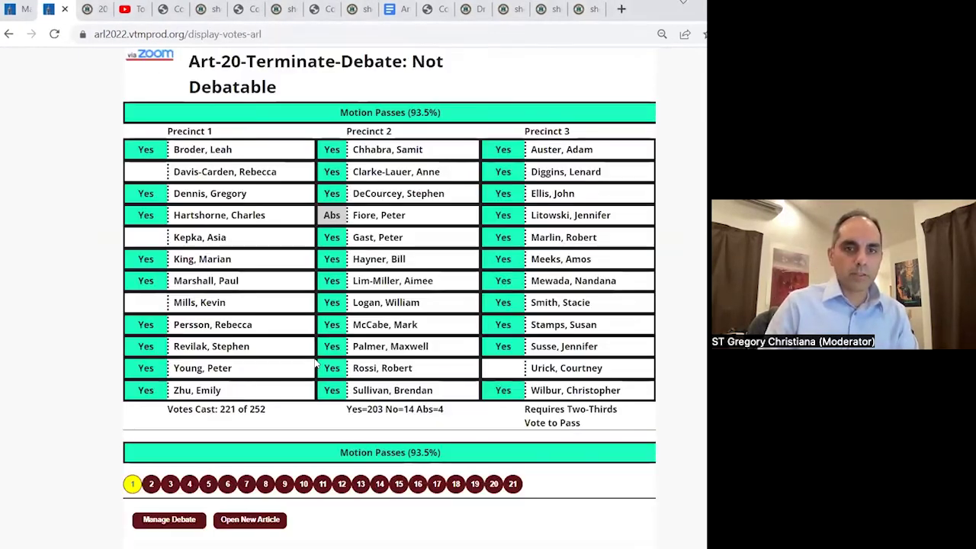
Step: Set the open article to "Art-20 VOTE/CODE ENFORCEMENT :Majority"
left_click(249, 521)
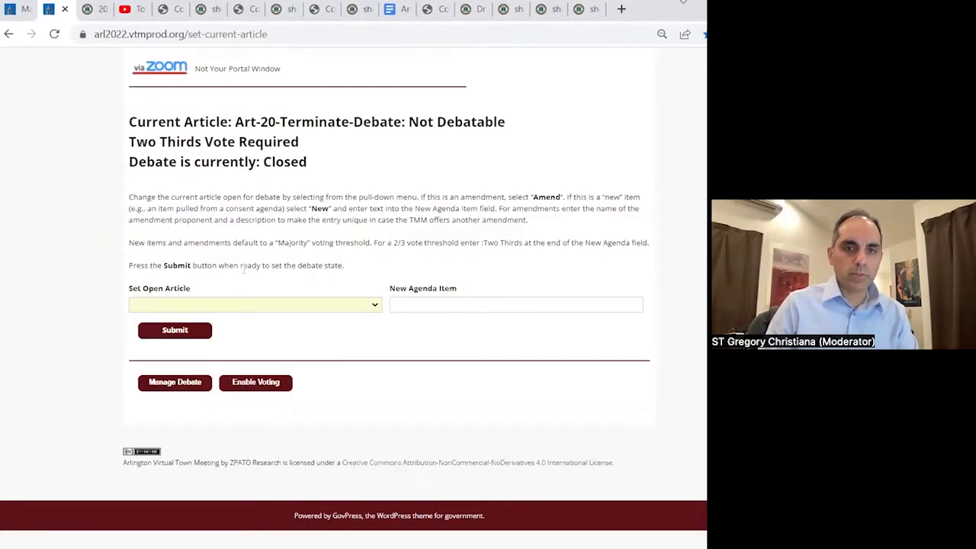
left_click(223, 305)
scroll(225, 229, "down", 4)
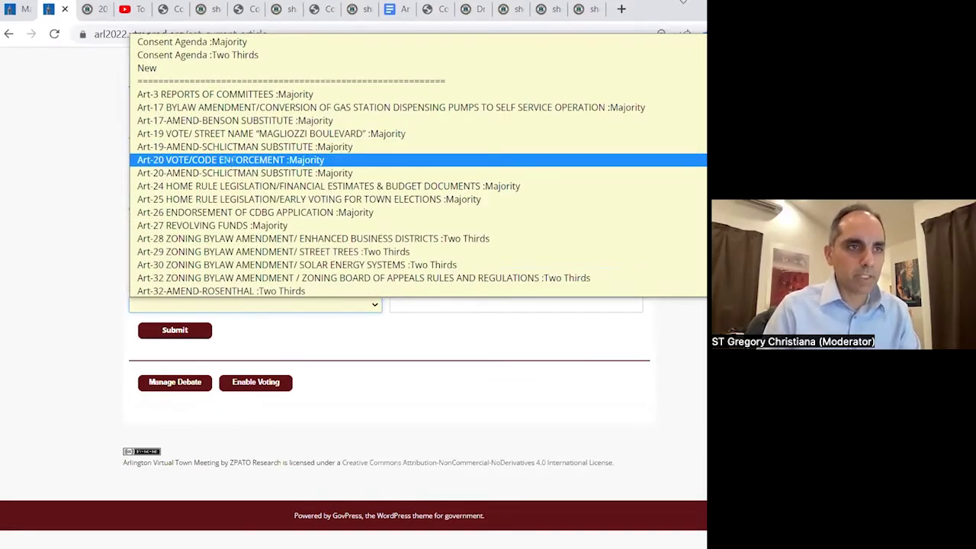
left_click(231, 160)
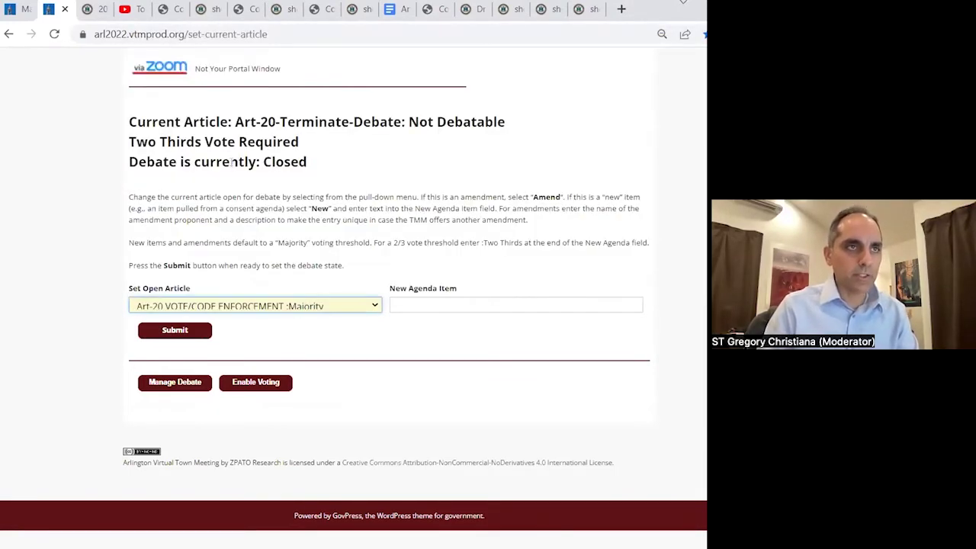
left_click(278, 309)
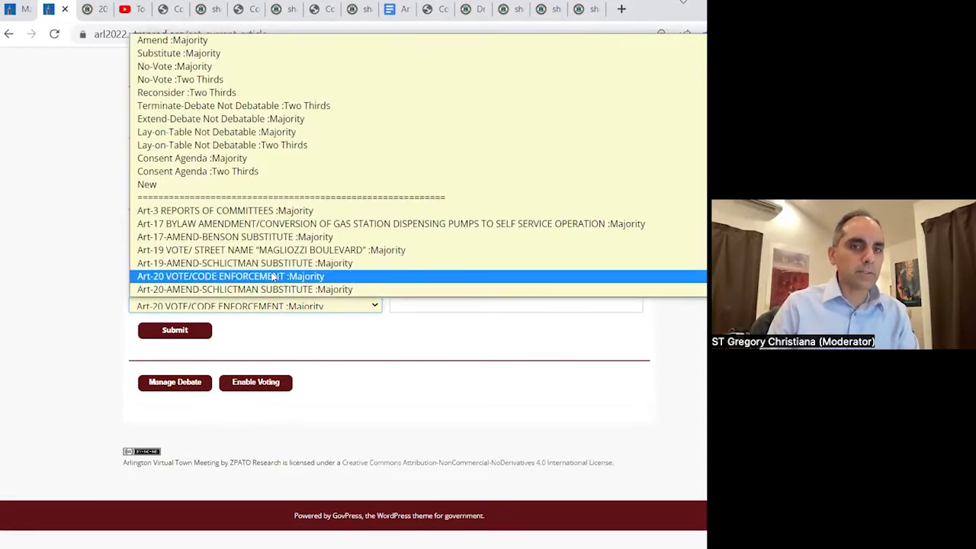
left_click(198, 307)
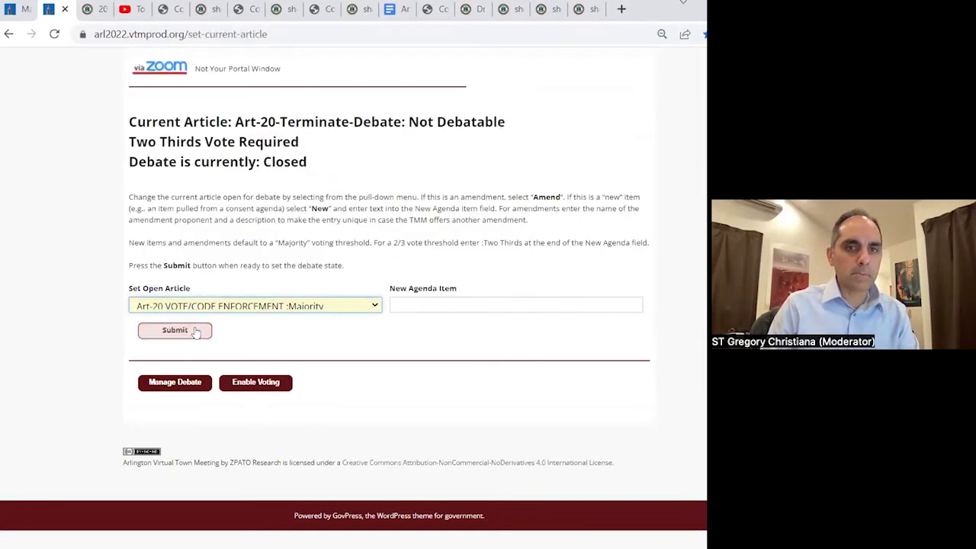
left_click(194, 329)
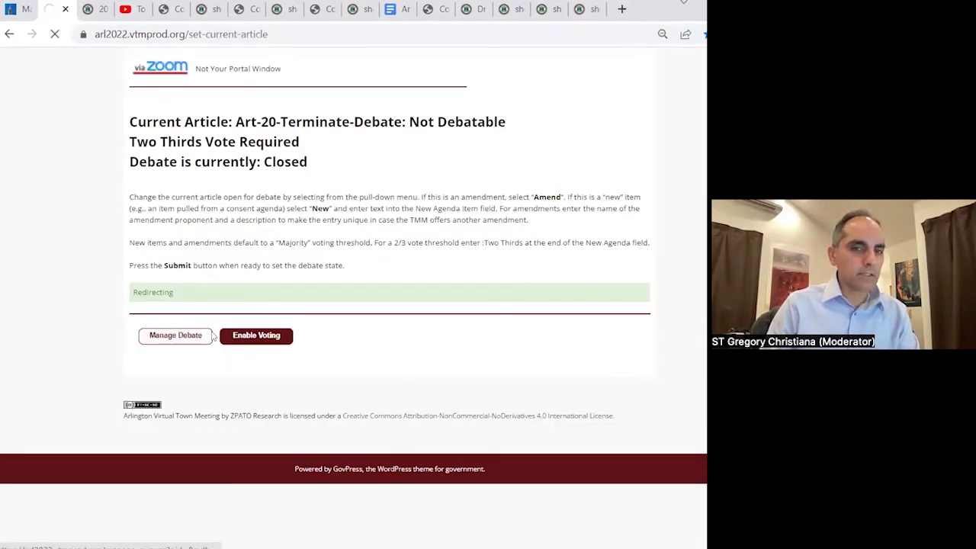
Step: Open voting on the main Article 20 code enforcement motion and close it immediately
left_click(259, 335)
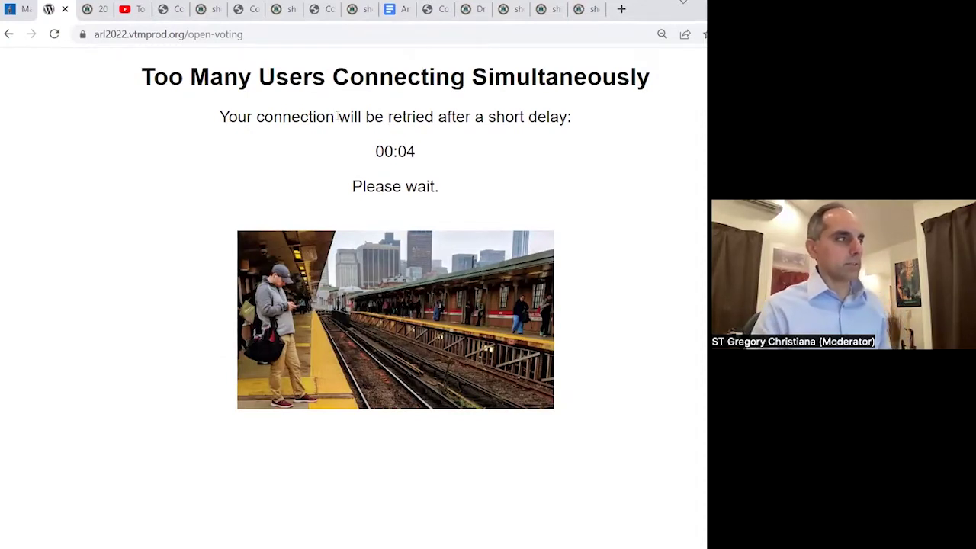
left_click(233, 38)
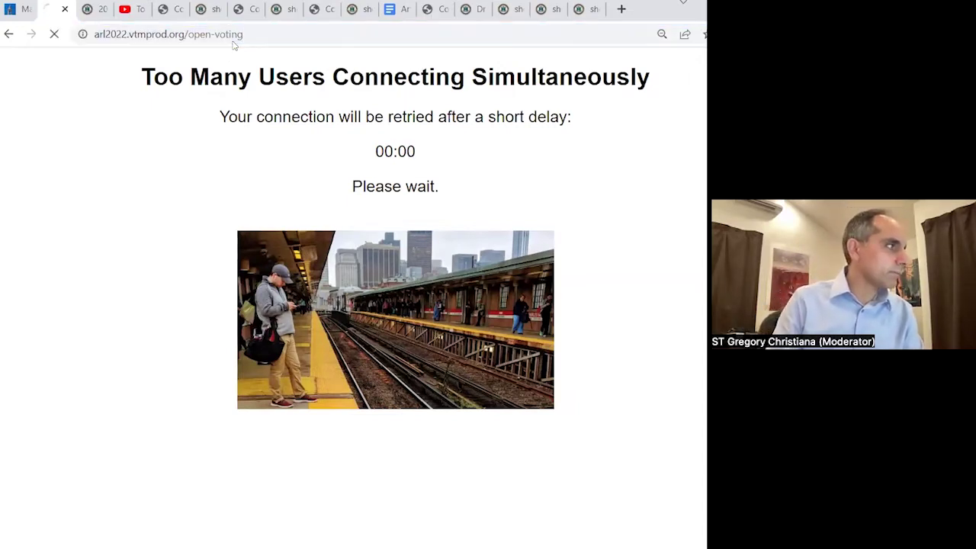
left_click(186, 127)
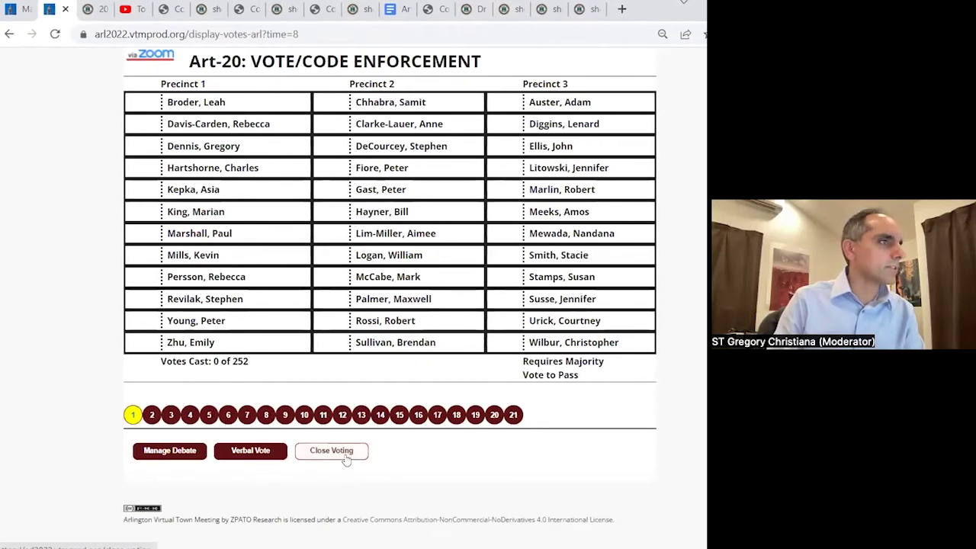
left_click(314, 452)
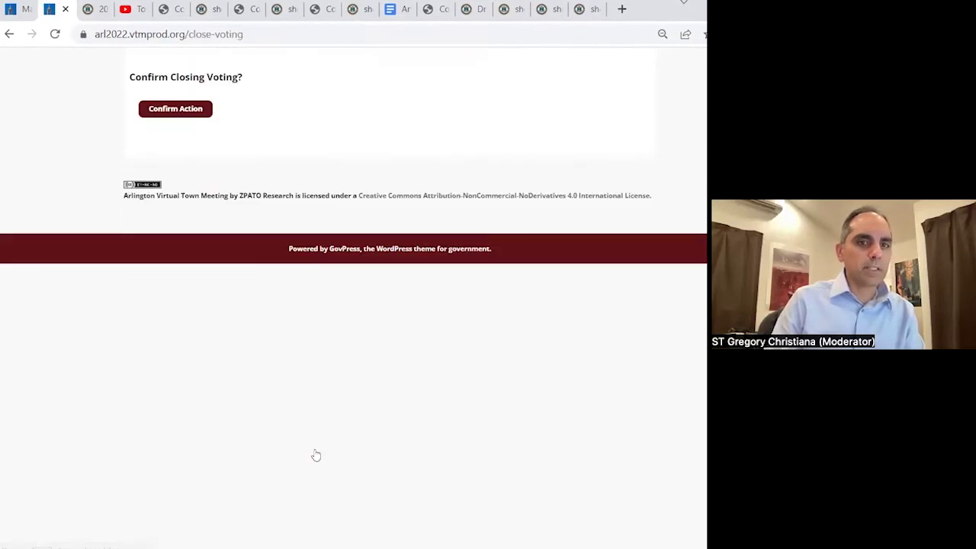
left_click(177, 109)
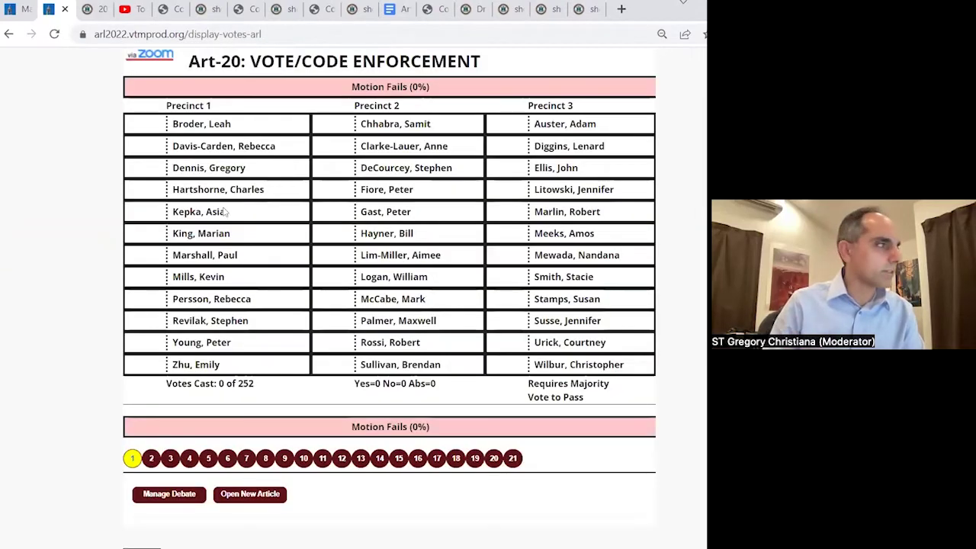
Step: Set the open article to the Article 20 substitute amendment with a majority threshold and open voting on it
left_click(257, 497)
left_click(218, 304)
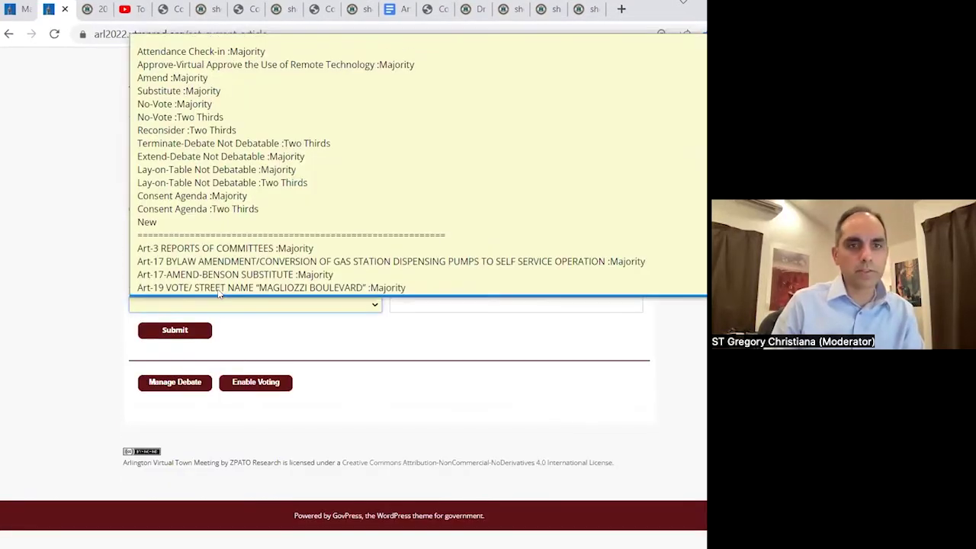
scroll(213, 190, "down", 3)
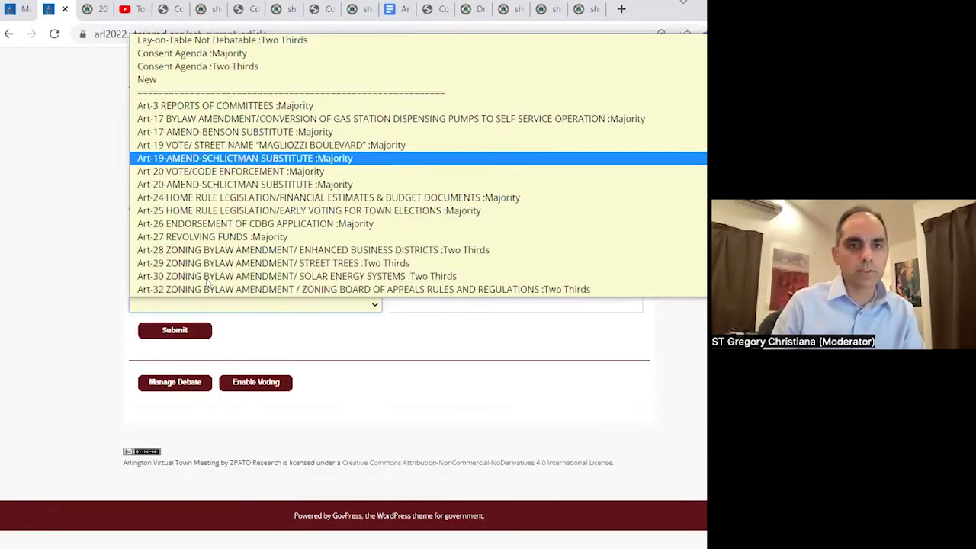
left_click(210, 185)
left_click(175, 331)
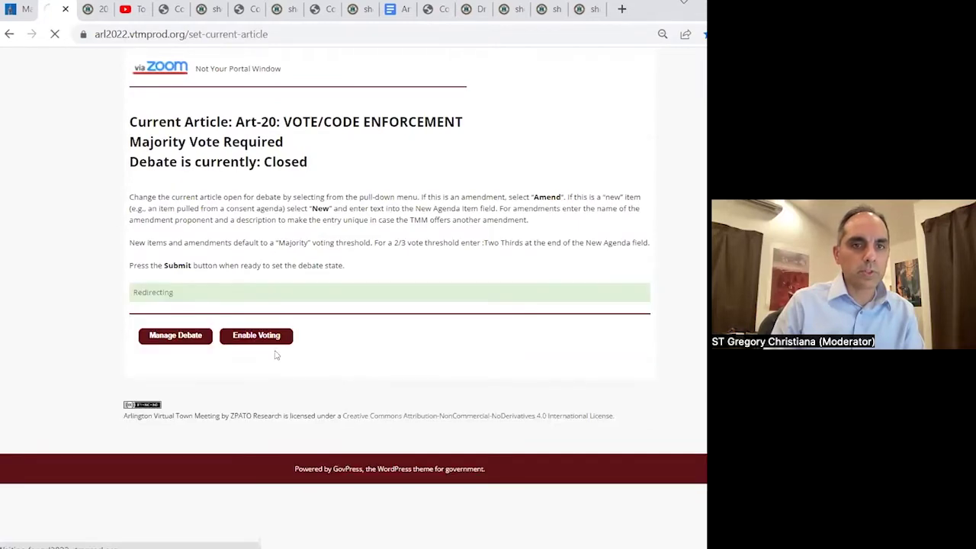
left_click(263, 383)
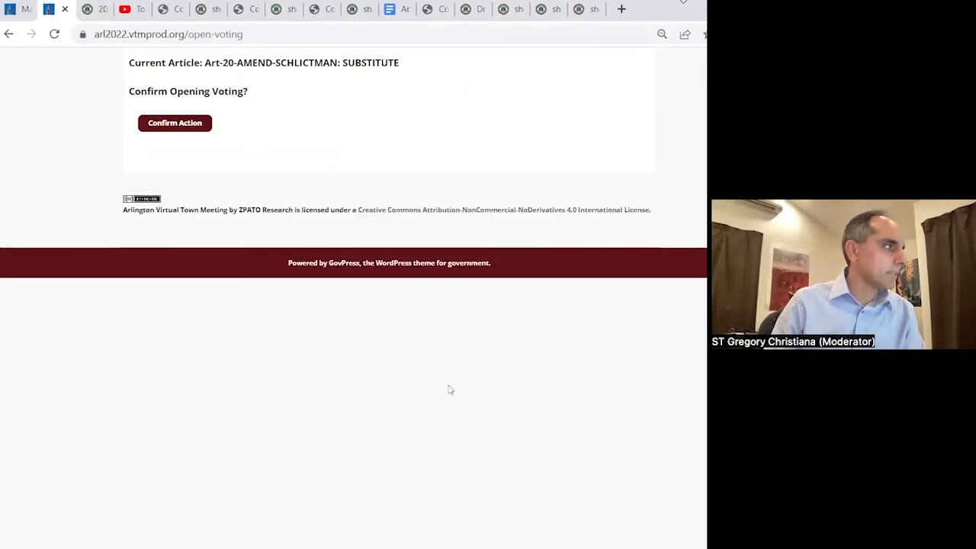
left_click(169, 123)
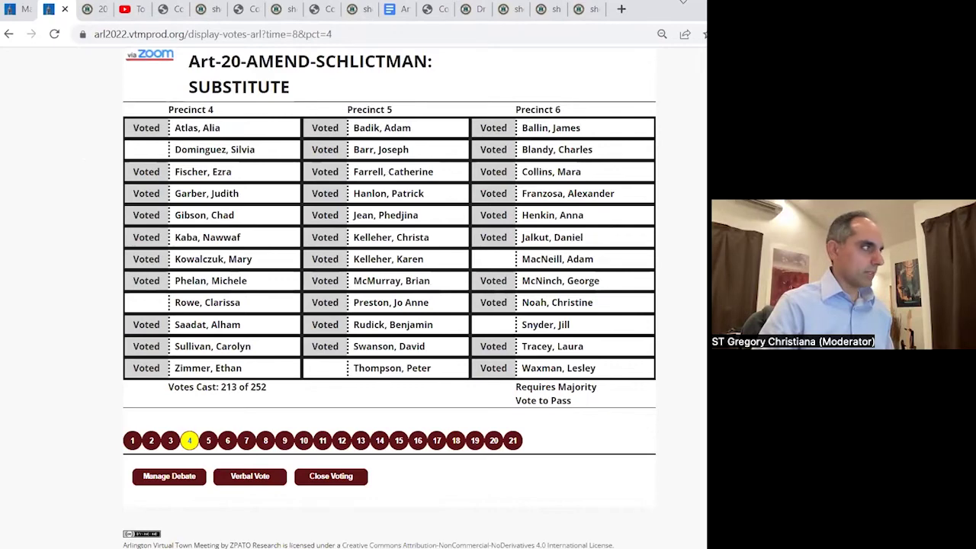
Step: Show the Article 20 substitute motion at 150% zoom and the Google Docs version with the highlighted Code Compliance Officer wording
left_click(280, 15)
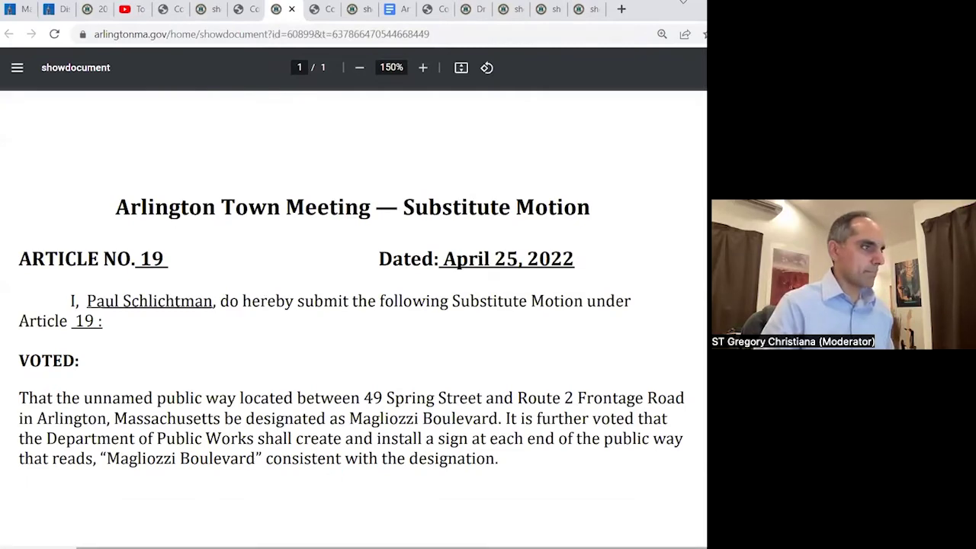
scroll(179, 526, "left", 2)
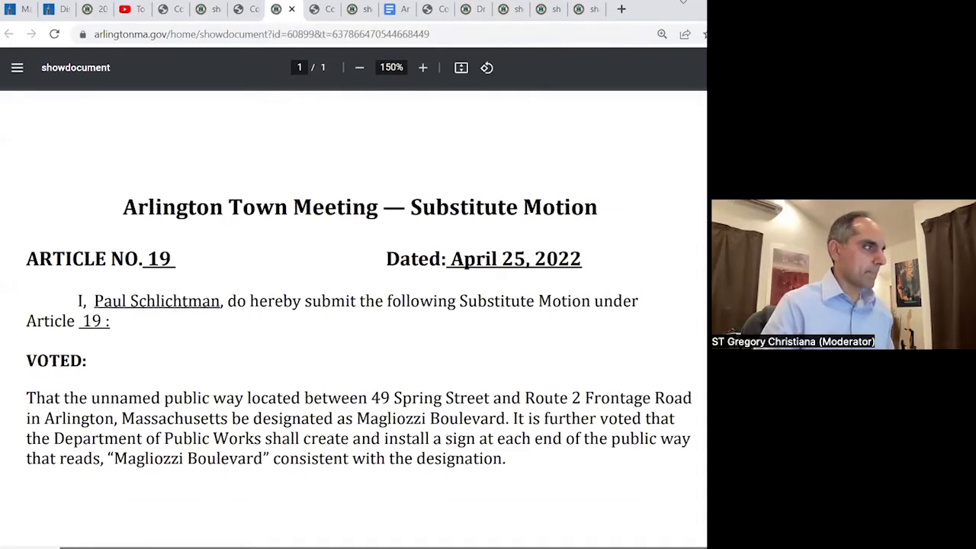
left_click(356, 9)
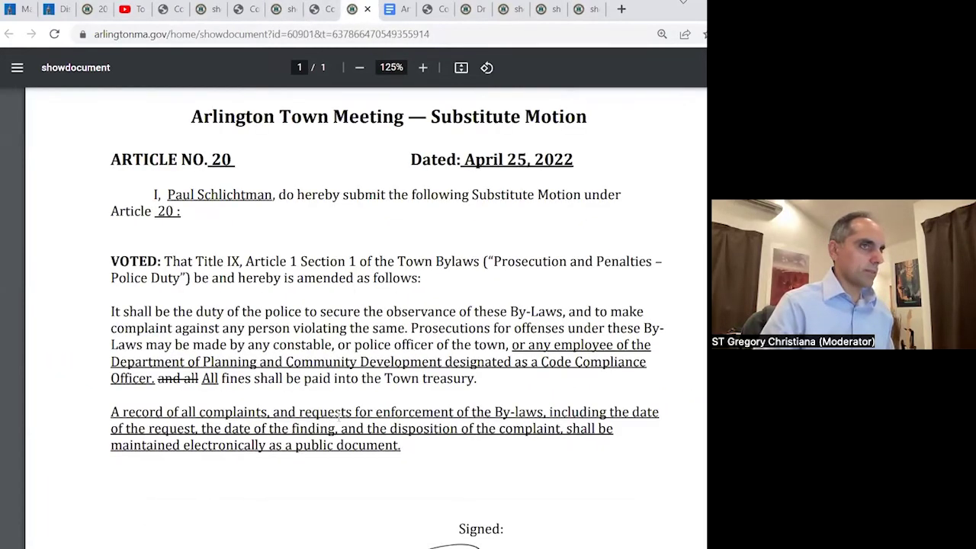
left_click(423, 67)
scroll(360, 331, "right", 2)
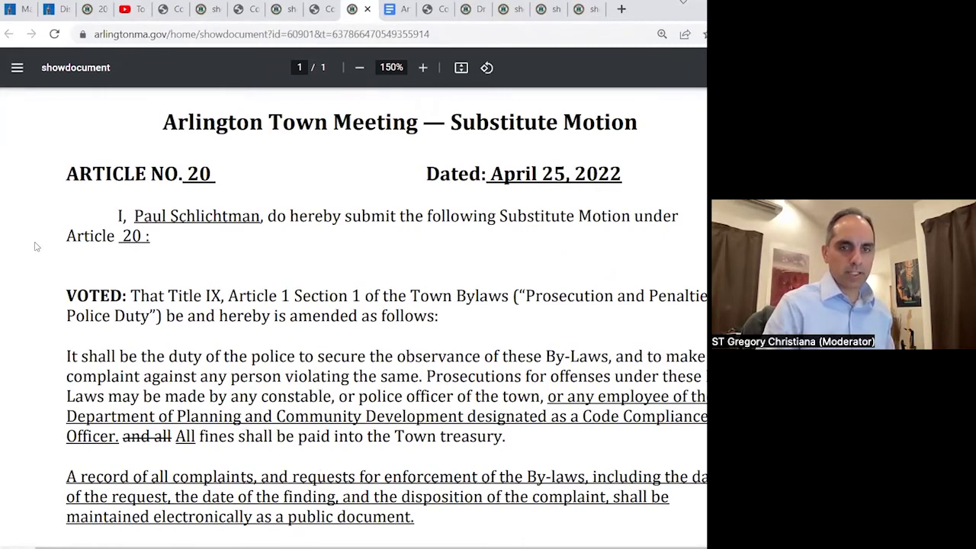
left_click(395, 9)
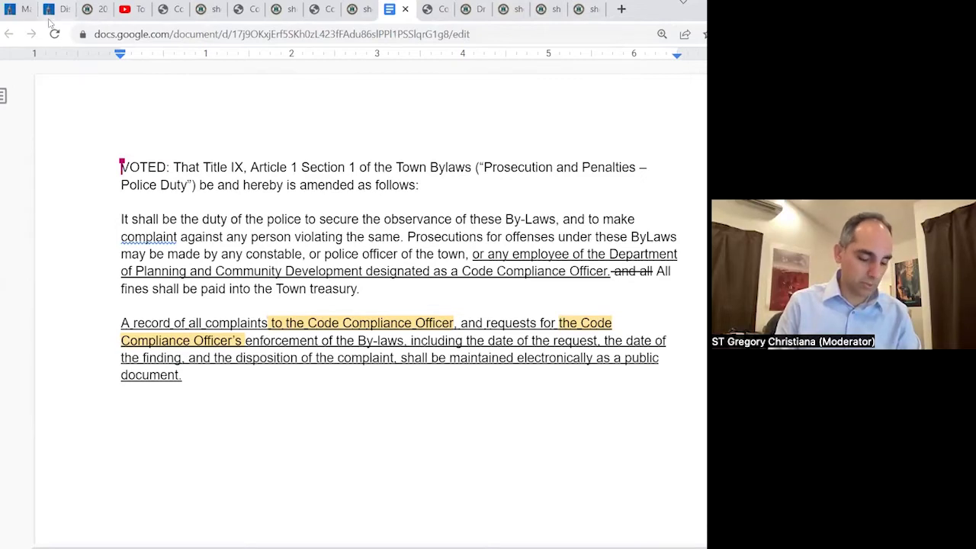
Step: Return to the vote display and close the voting on the Article 20 substitute amendment
key("ctrl+2")
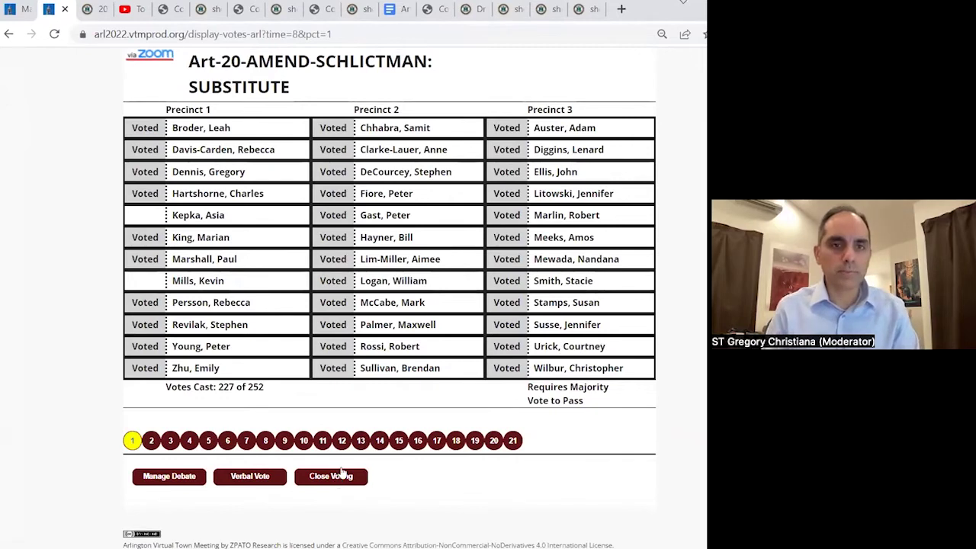
left_click(337, 478)
left_click(191, 112)
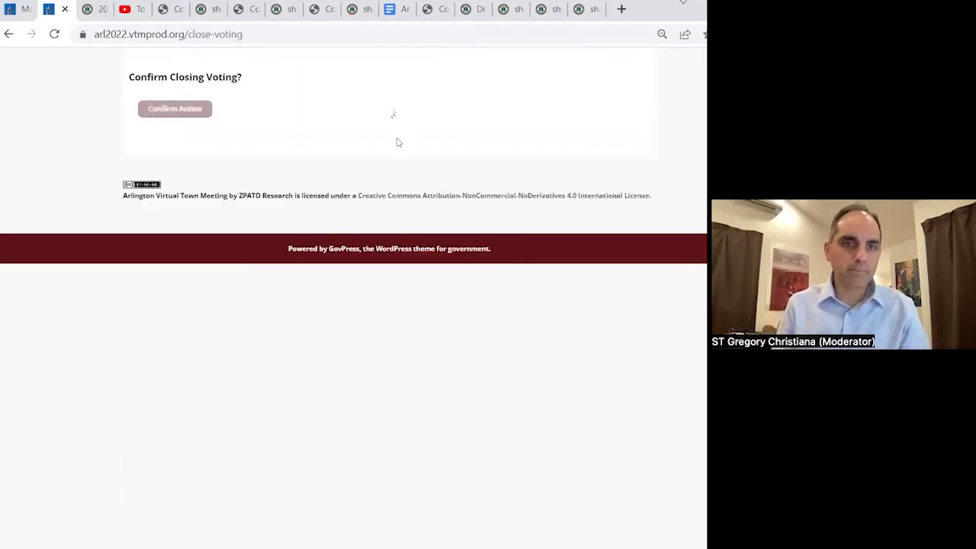